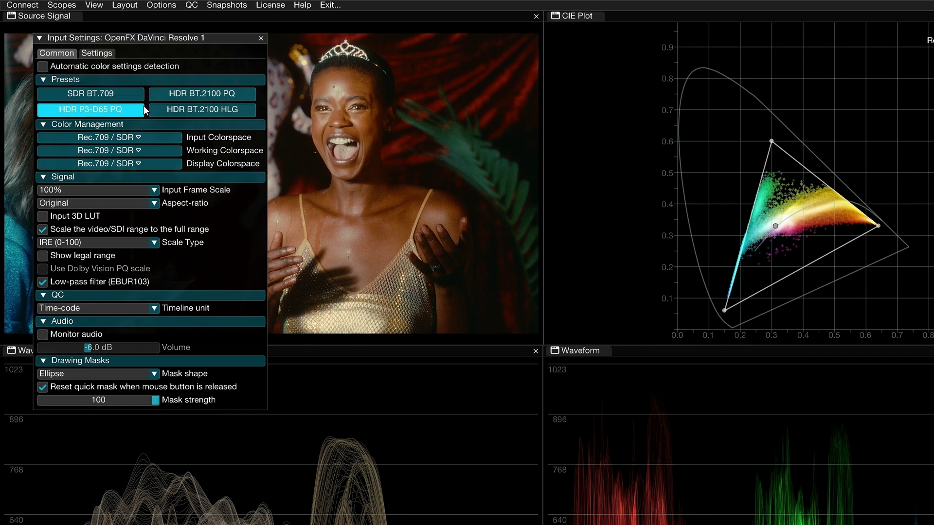
- Try HDR BT.2100 HLG, return to SDR BT.709, show horseshoe and grid, and mask the face
{"action": "left_click", "coordinate": [151, 108]}
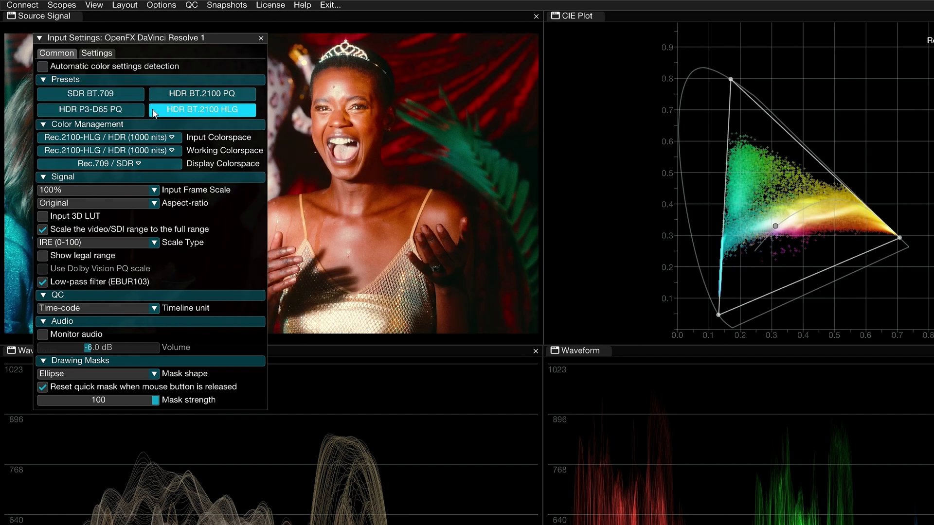
{"action": "left_click", "coordinate": [139, 97]}
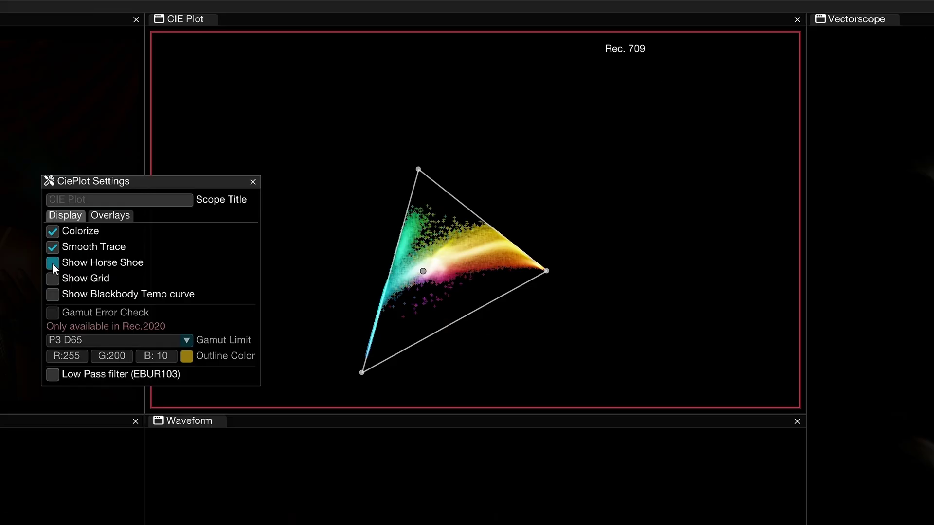
{"action": "left_click", "coordinate": [52, 263]}
{"action": "left_click", "coordinate": [53, 278]}
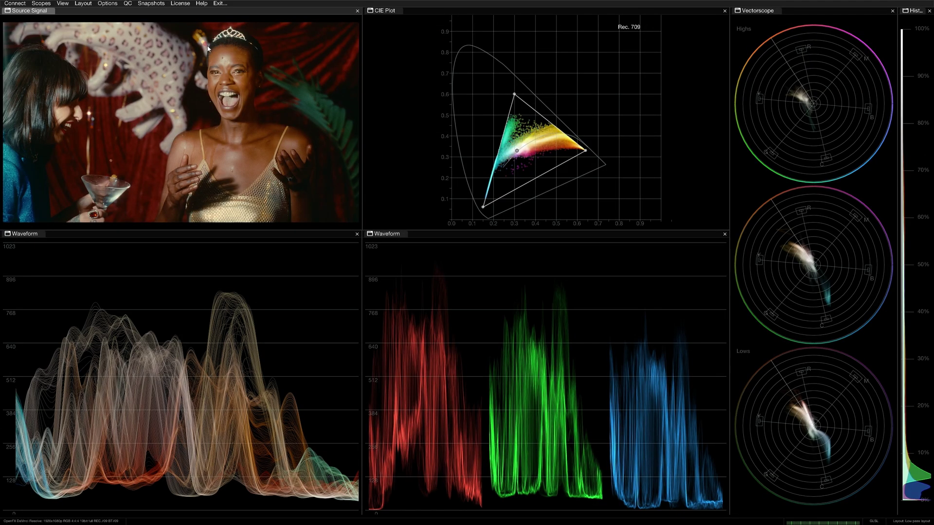
{"action": "left_click_drag", "start_coordinate": [207, 48], "coordinate": [253, 118]}
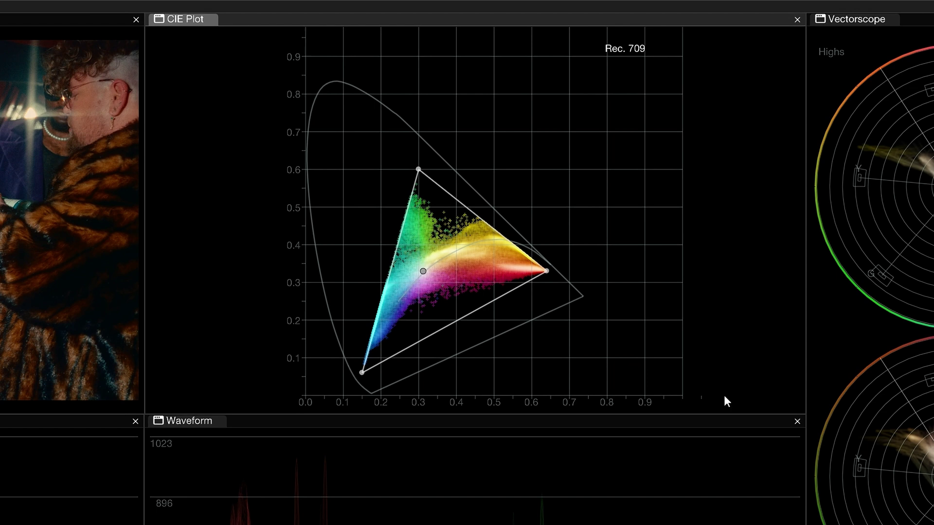
- Hold Alt to overlay the source image on the CIE plot
{"action": "key", "text": "alt"}
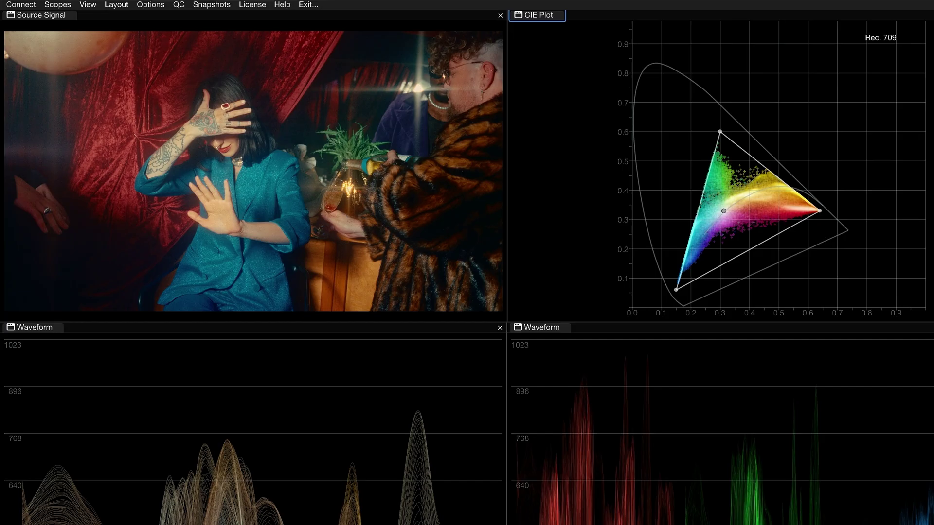
- Add a 3D Color Cube scope from the Scopes menu and rotate the cube
{"action": "left_click", "coordinate": [57, 5]}
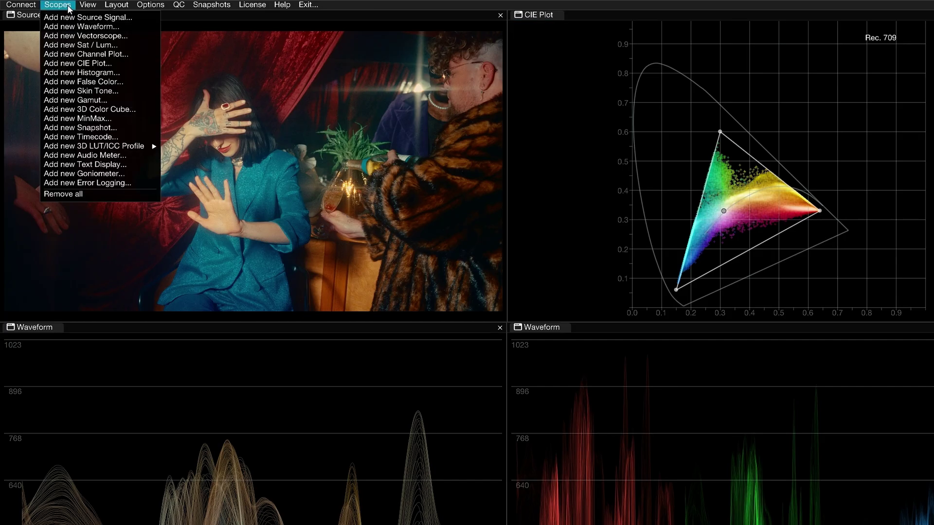
{"action": "left_click", "coordinate": [133, 111]}
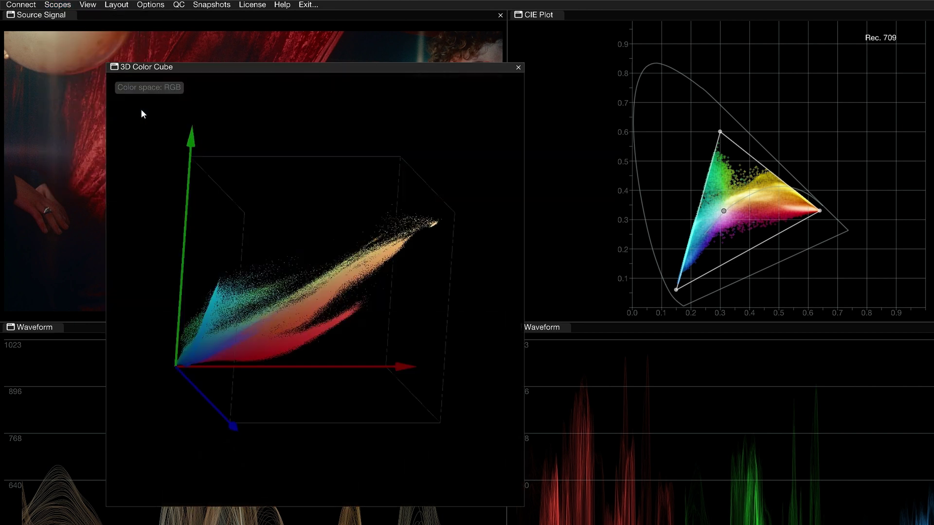
{"action": "left_click_drag", "start_coordinate": [430, 422], "coordinate": [543, 493]}
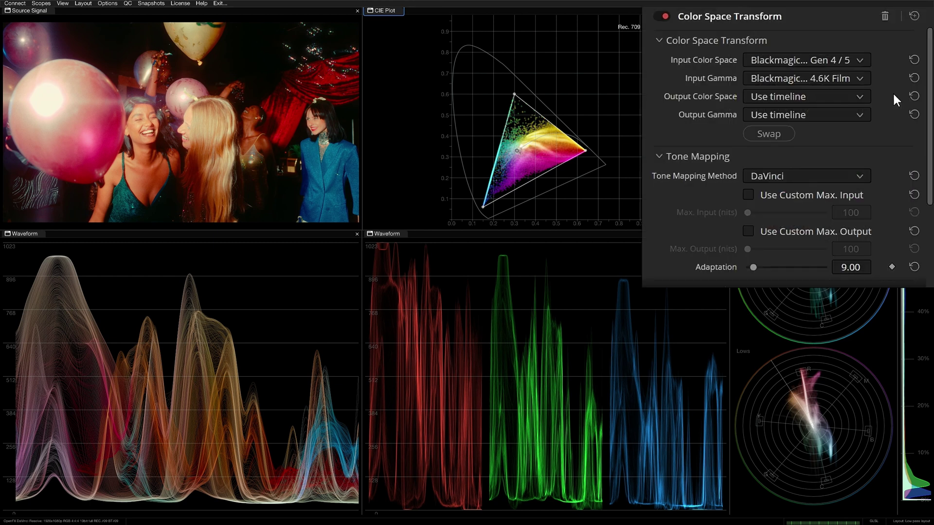
- Choose Blackmagic Design 4.6K Film Gen 3 as the Color Space Transform's input colour space
{"action": "left_click", "coordinate": [863, 59]}
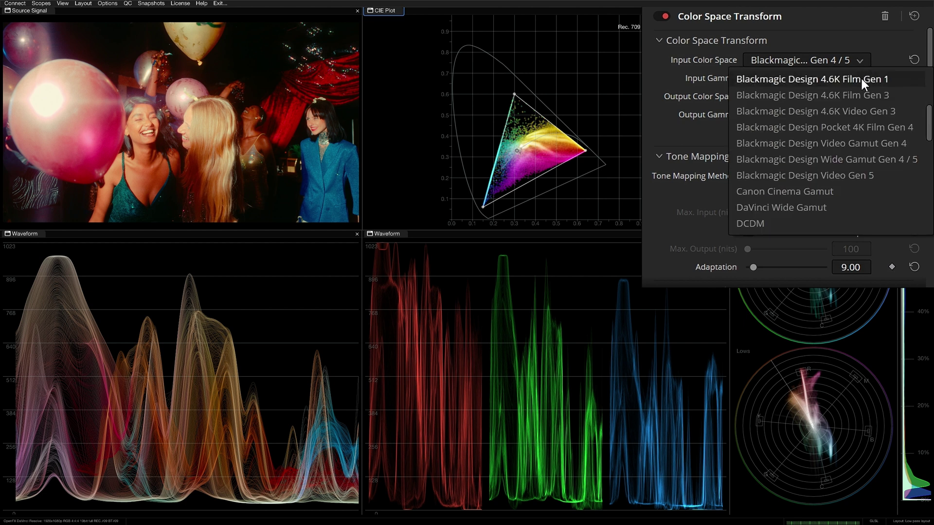
{"action": "left_click", "coordinate": [852, 96]}
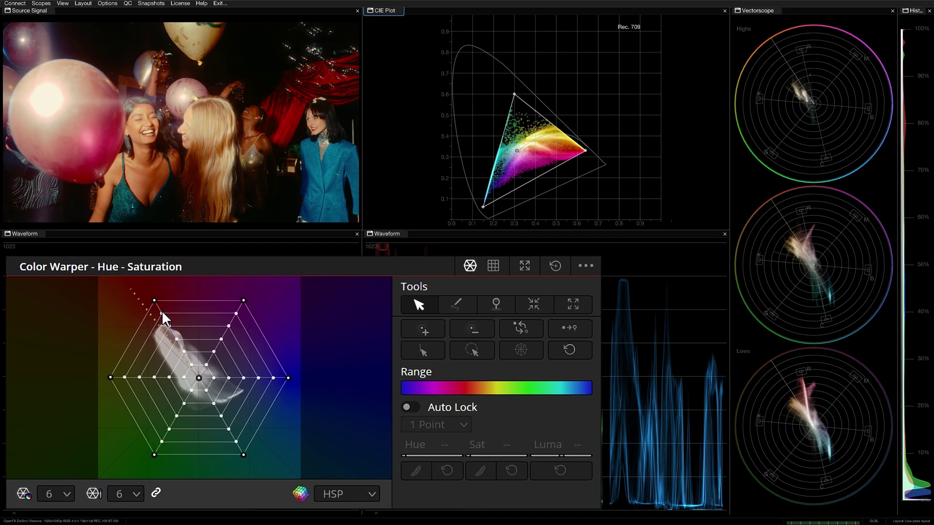
- Pull one Color Warper hue point inward, nudge Gamma, and lift the master shadows to 0.01
{"action": "left_click_drag", "start_coordinate": [161, 310], "coordinate": [169, 323]}
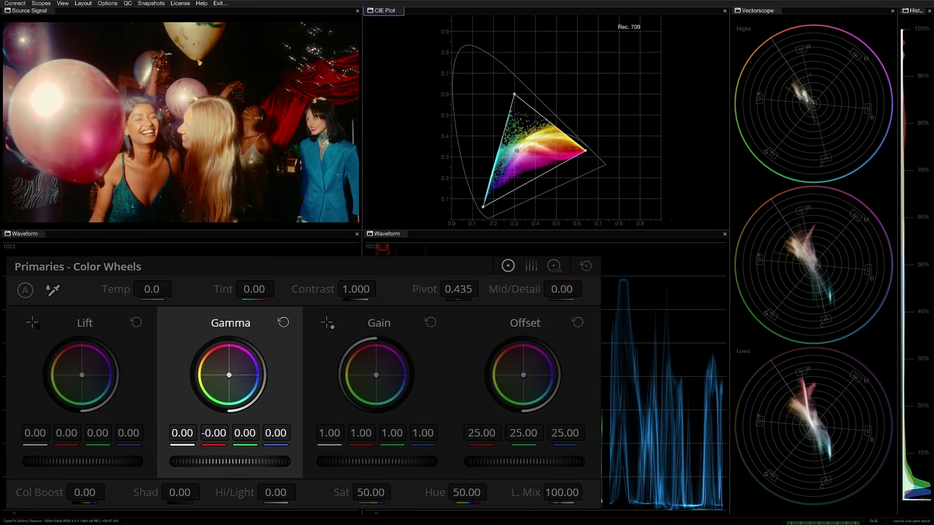
{"action": "left_click_drag", "start_coordinate": [229, 375], "coordinate": [230, 376]}
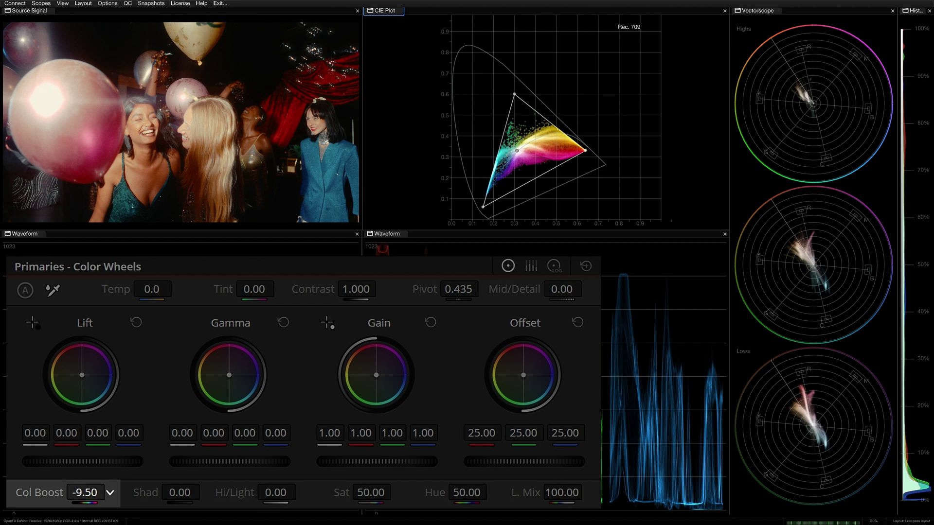
{"action": "left_click_drag", "start_coordinate": [76, 461], "coordinate": [84, 461]}
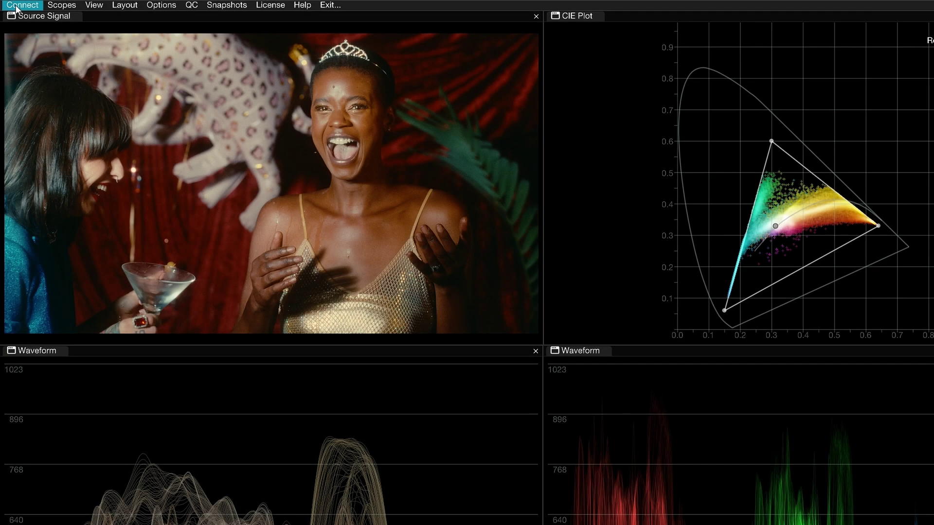
- Turn off Automatic color settings detection in the DaVinci Resolve input settings
{"action": "left_click", "coordinate": [22, 6]}
{"action": "mouse_move", "coordinate": [58, 19]}
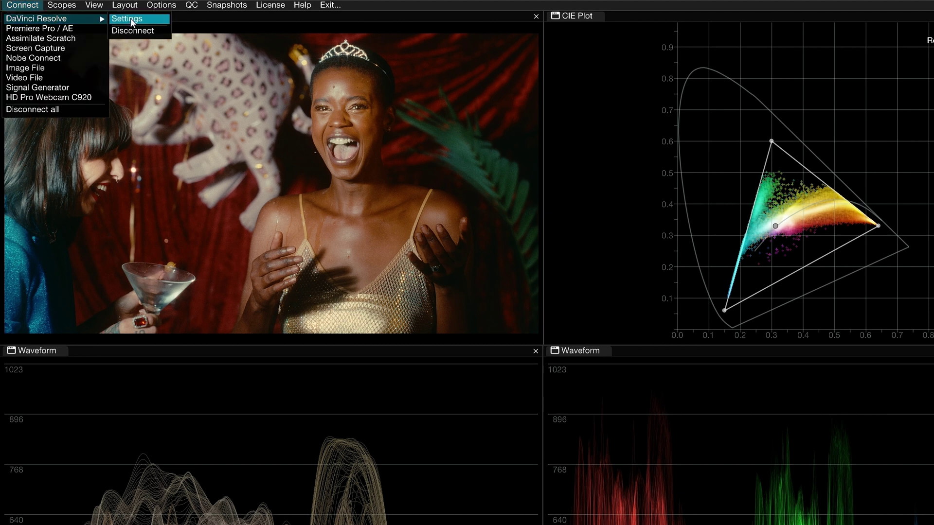
{"action": "left_click", "coordinate": [149, 19]}
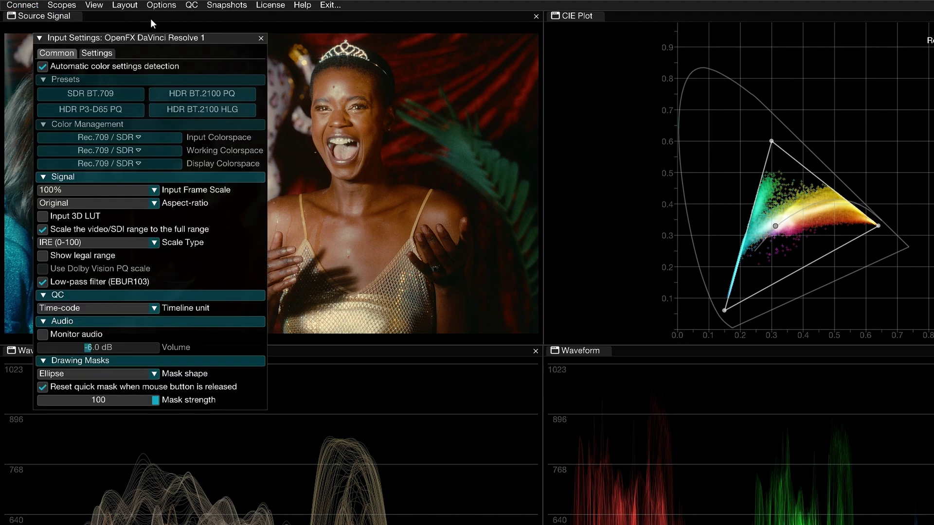
{"action": "left_click", "coordinate": [45, 66]}
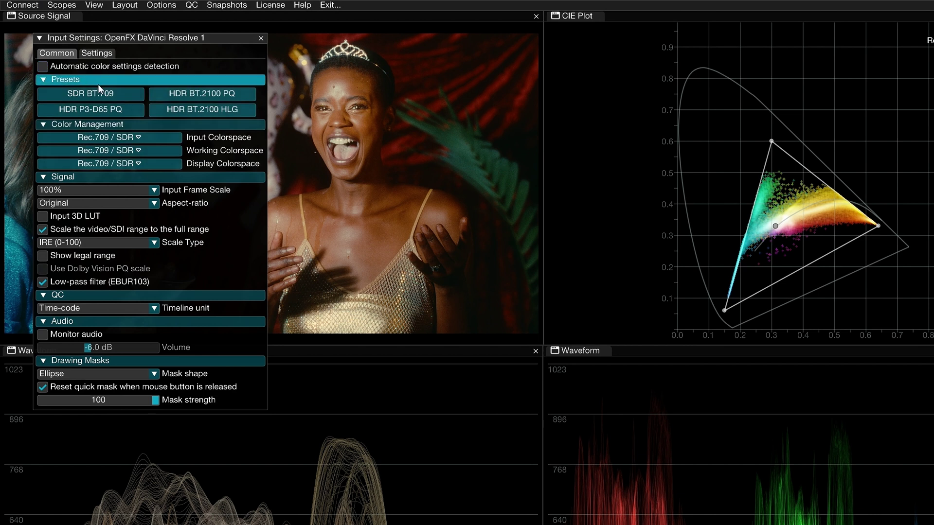
- Try HDR BT.2100 HLG, return to SDR BT.709, and set display to Display P3 ACES 1.0 - SDR Video
{"action": "left_click", "coordinate": [153, 111]}
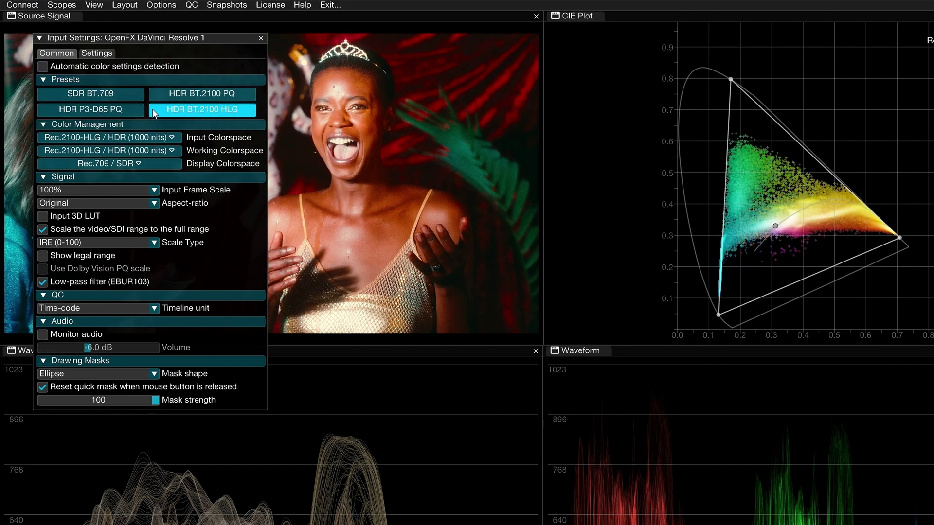
{"action": "left_click", "coordinate": [139, 96]}
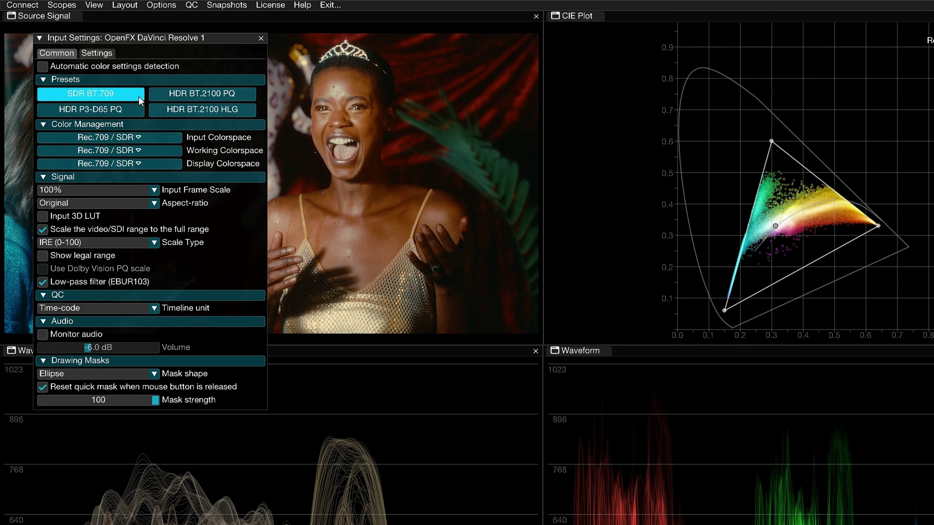
{"action": "left_click", "coordinate": [136, 164]}
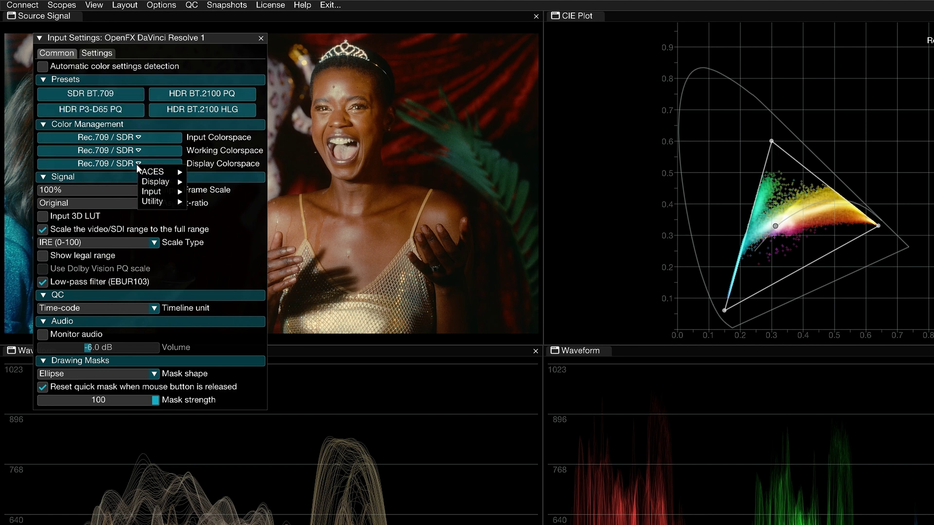
{"action": "mouse_move", "coordinate": [156, 183]}
{"action": "mouse_move", "coordinate": [261, 193]}
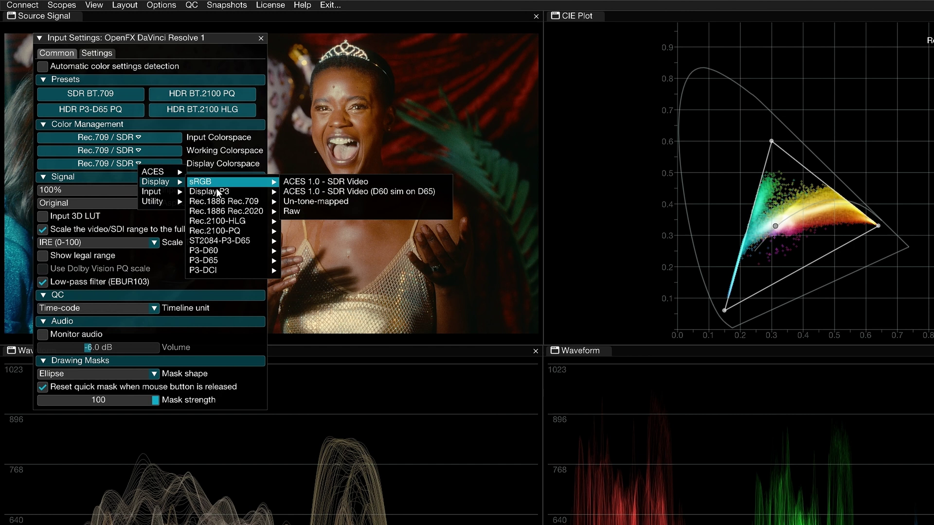
{"action": "left_click", "coordinate": [297, 192]}
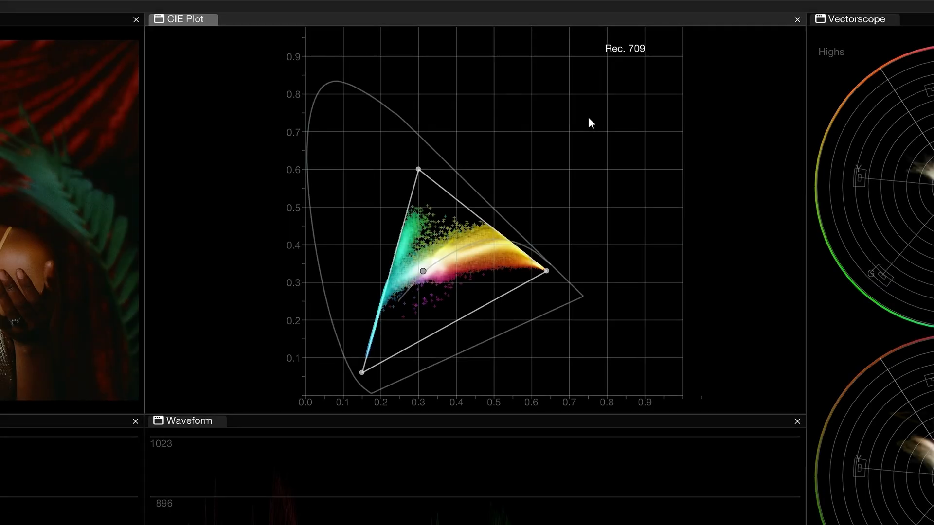
- Overlay the Rec. 2020 and P3 gamuts on the CIE plot, then turn off Colorize
{"action": "right_click", "coordinate": [907, 96]}
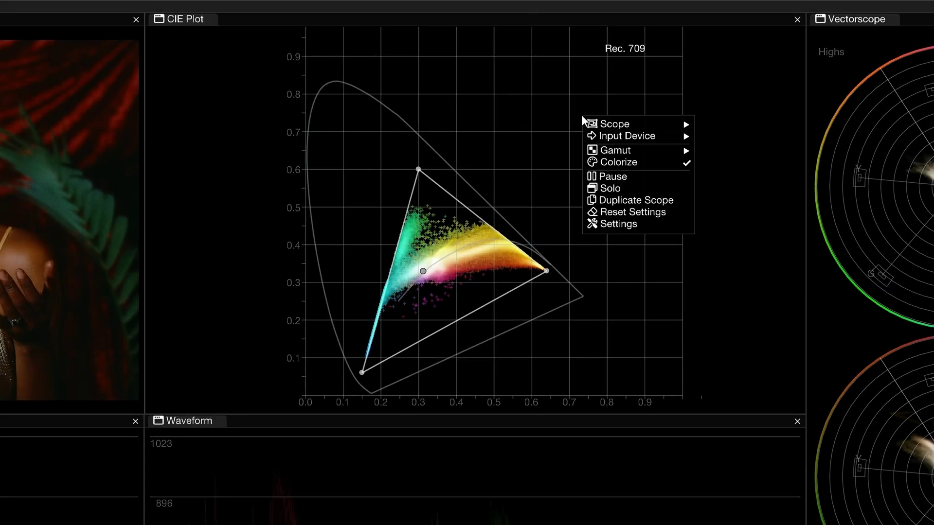
{"action": "mouse_move", "coordinate": [624, 153]}
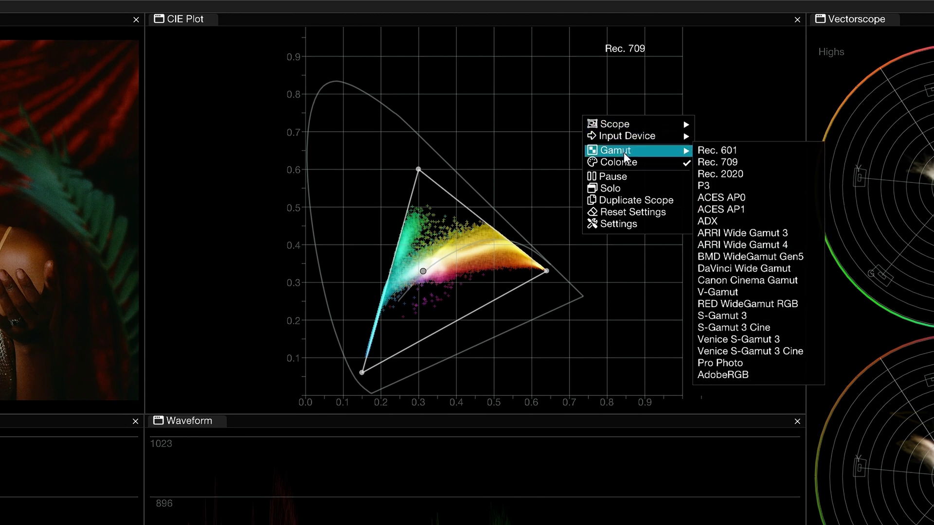
{"action": "left_click", "coordinate": [753, 173]}
{"action": "right_click", "coordinate": [589, 174]}
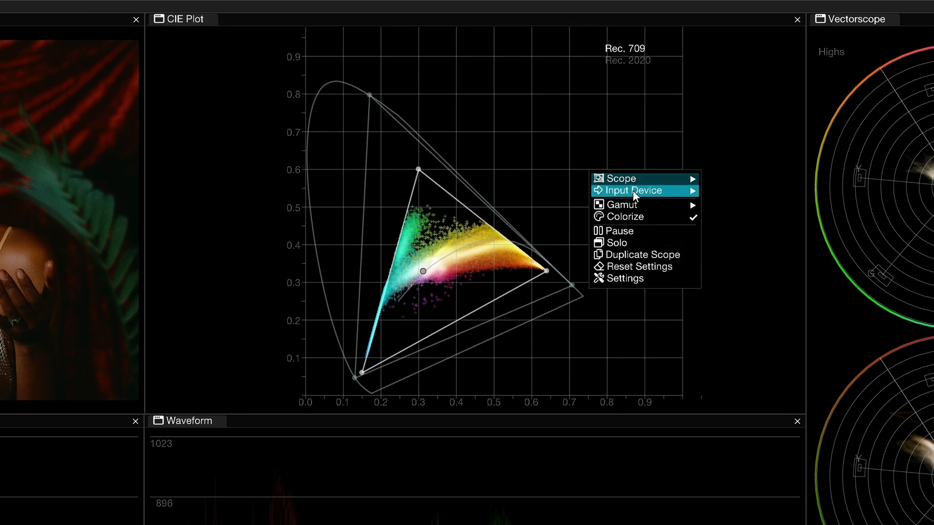
{"action": "mouse_move", "coordinate": [622, 205]}
{"action": "left_click", "coordinate": [722, 241]}
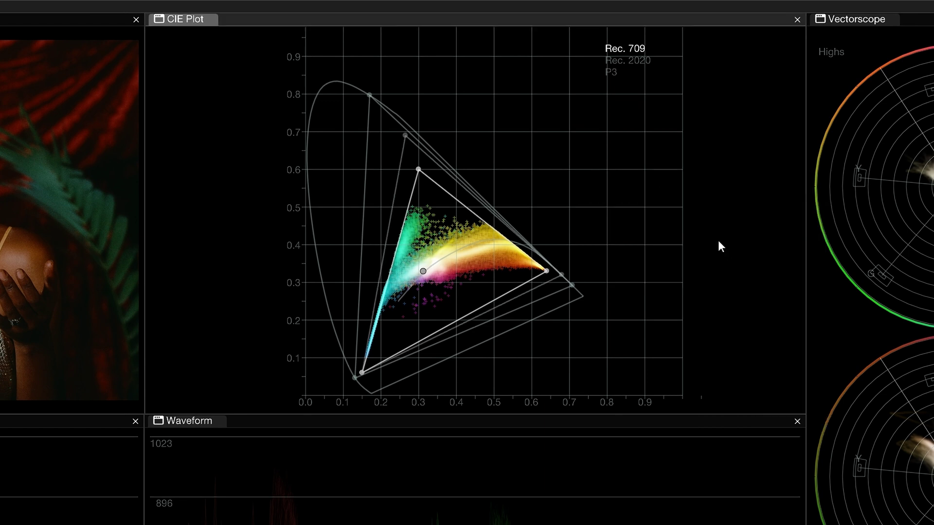
{"action": "right_click", "coordinate": [622, 182]}
{"action": "left_click", "coordinate": [659, 227]}
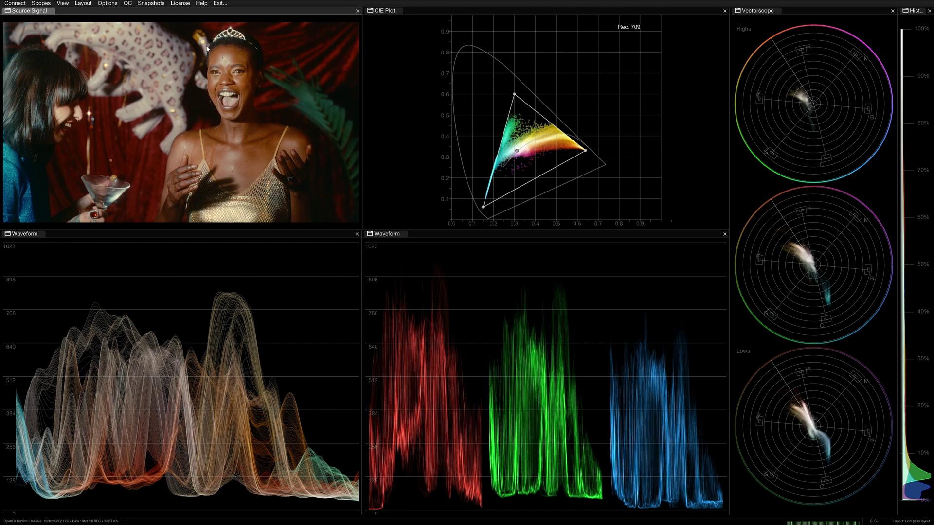
{"action": "left_click_drag", "start_coordinate": [205, 43], "coordinate": [253, 117]}
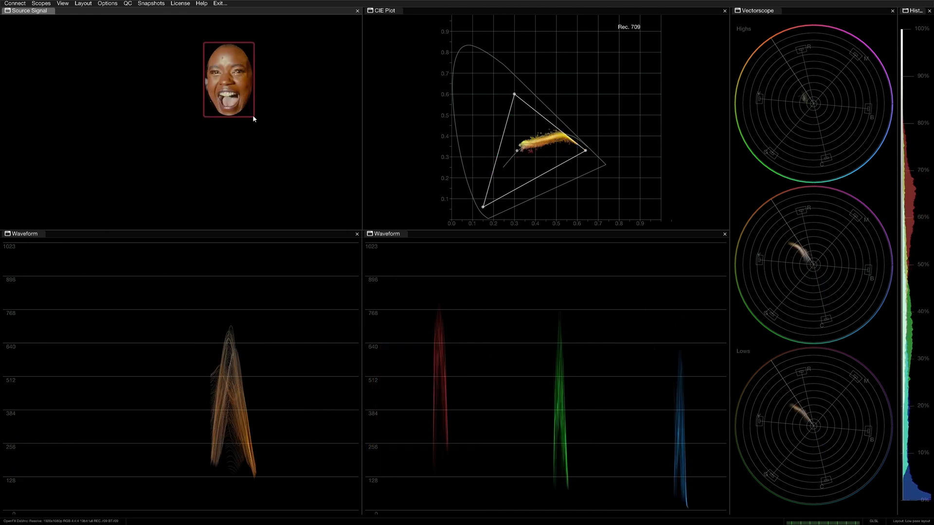
{"action": "left_click", "coordinate": [253, 117]}
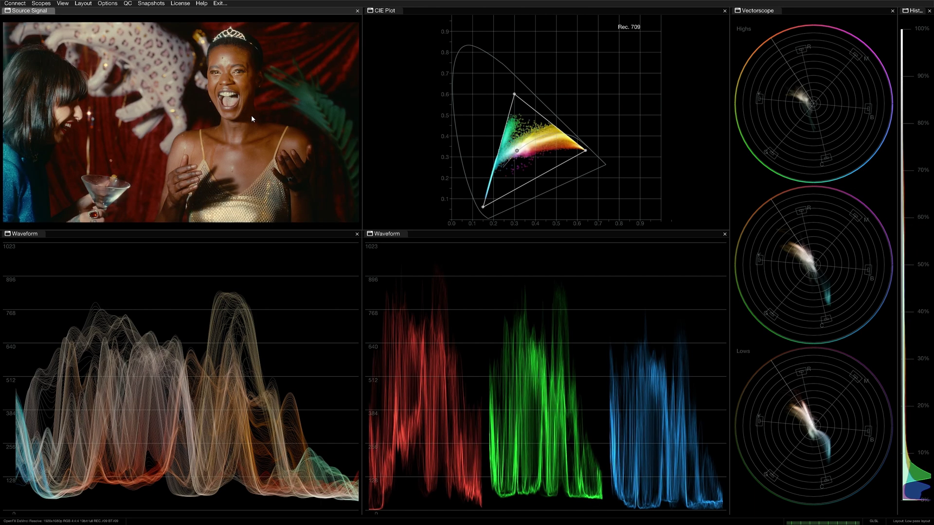
{"action": "left_click_drag", "start_coordinate": [13, 62], "coordinate": [83, 144]}
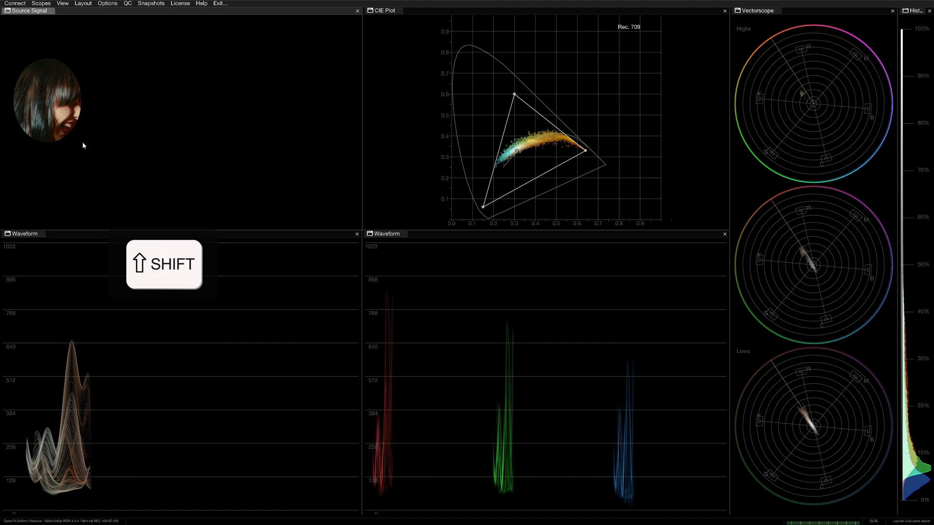
{"action": "left_click", "coordinate": [156, 151]}
- Open the CIE Plot settings and toggle Smooth Trace off and back on
{"action": "right_click", "coordinate": [389, 121]}
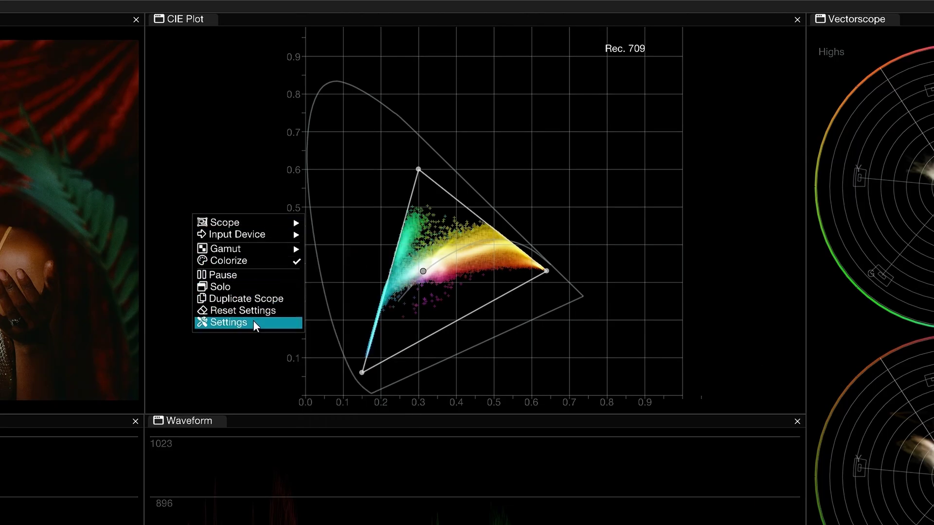
{"action": "left_click", "coordinate": [253, 322]}
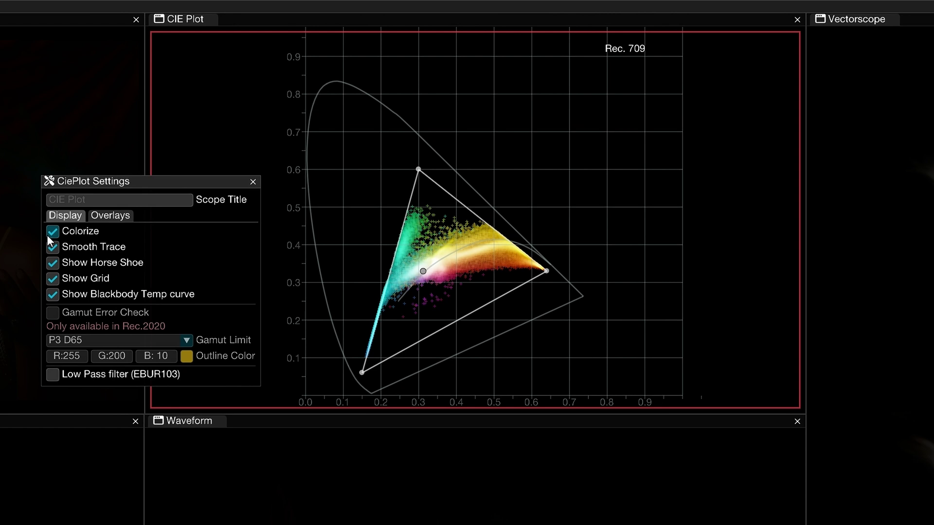
{"action": "left_click", "coordinate": [52, 247]}
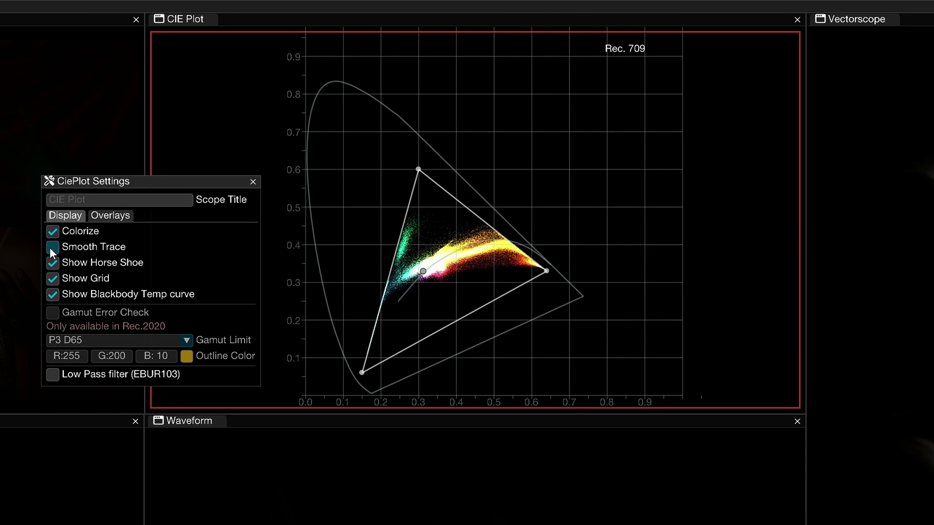
{"action": "left_click", "coordinate": [51, 248]}
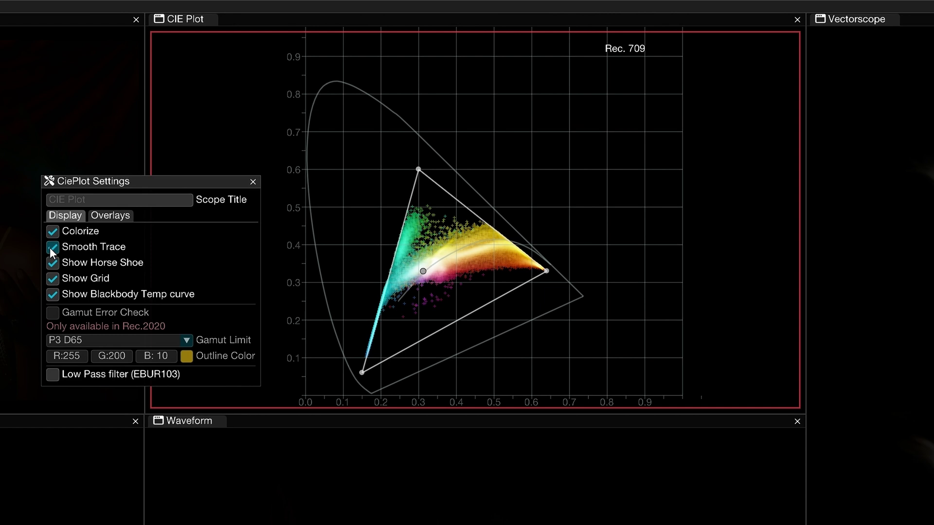
- Hide the horseshoe, grid and blackbody temperature curve, then show all three again
{"action": "left_click", "coordinate": [53, 262]}
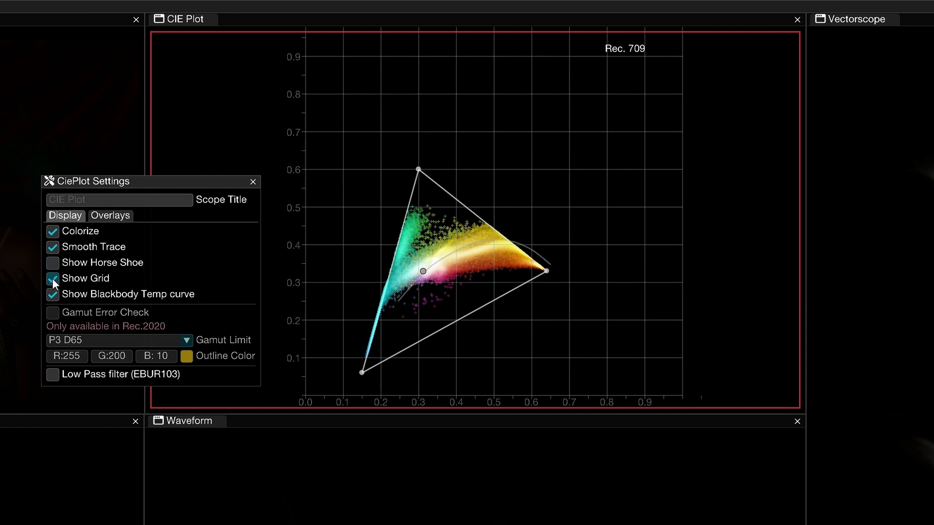
{"action": "left_click", "coordinate": [53, 279]}
{"action": "left_click", "coordinate": [51, 294]}
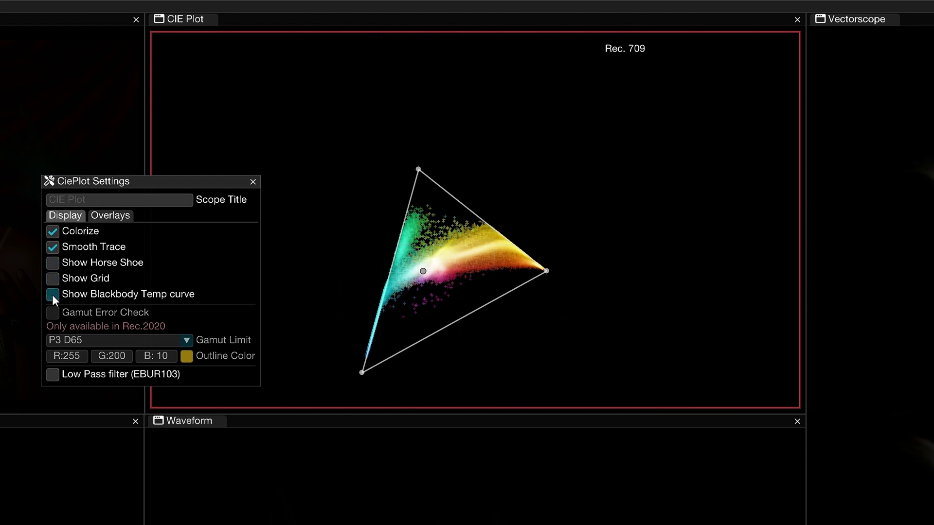
{"action": "left_click", "coordinate": [52, 263]}
{"action": "left_click", "coordinate": [52, 278]}
{"action": "left_click", "coordinate": [53, 294]}
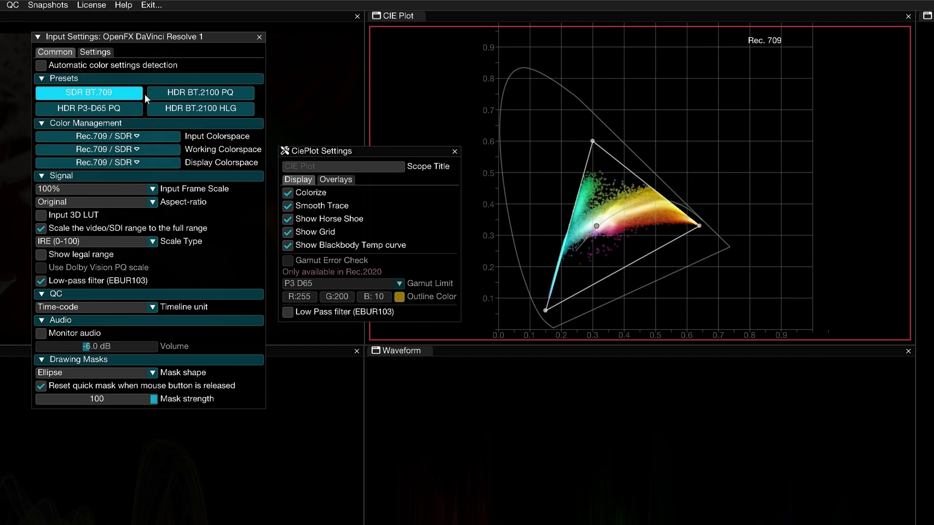
- Apply HDR BT.2100 PQ, enable Gamut Error Check, disable Colorize, and turn on both EBUR103 low-pass filters
{"action": "left_click", "coordinate": [245, 90]}
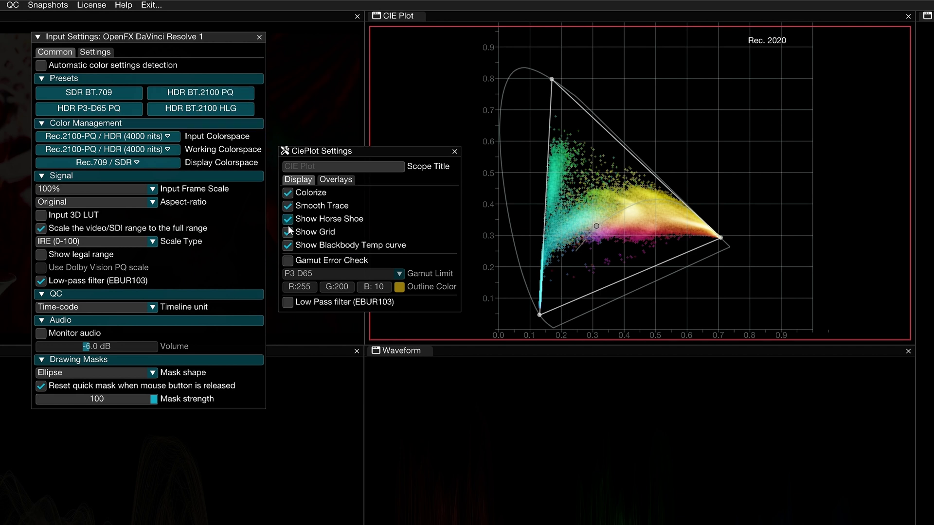
{"action": "left_click", "coordinate": [288, 261]}
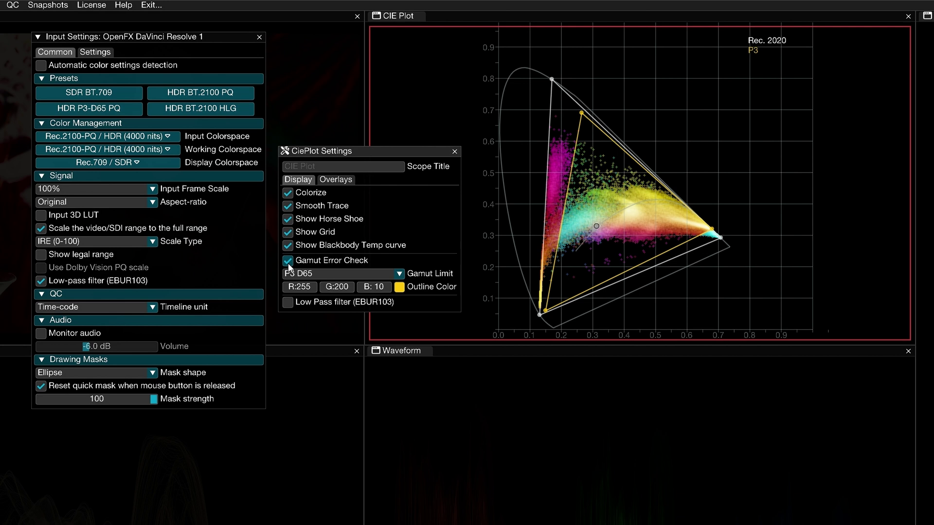
{"action": "left_click", "coordinate": [288, 192]}
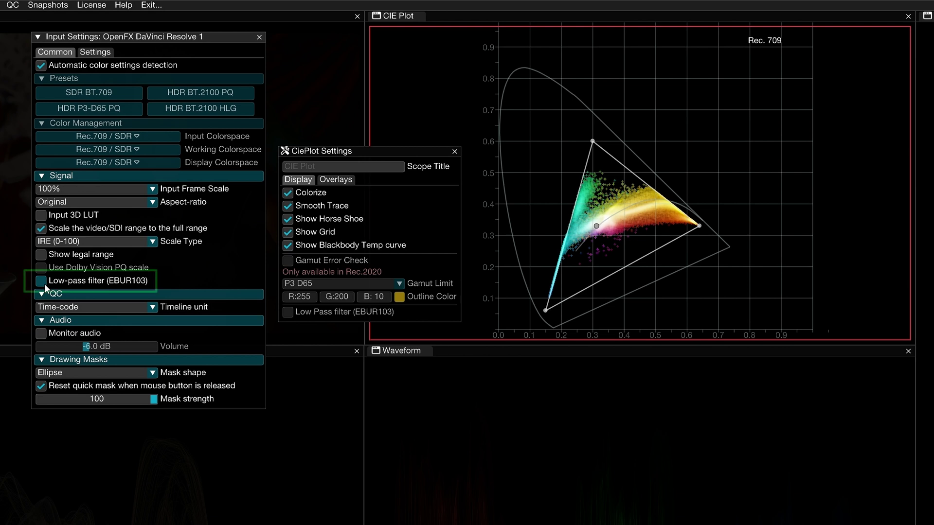
{"action": "left_click", "coordinate": [44, 285]}
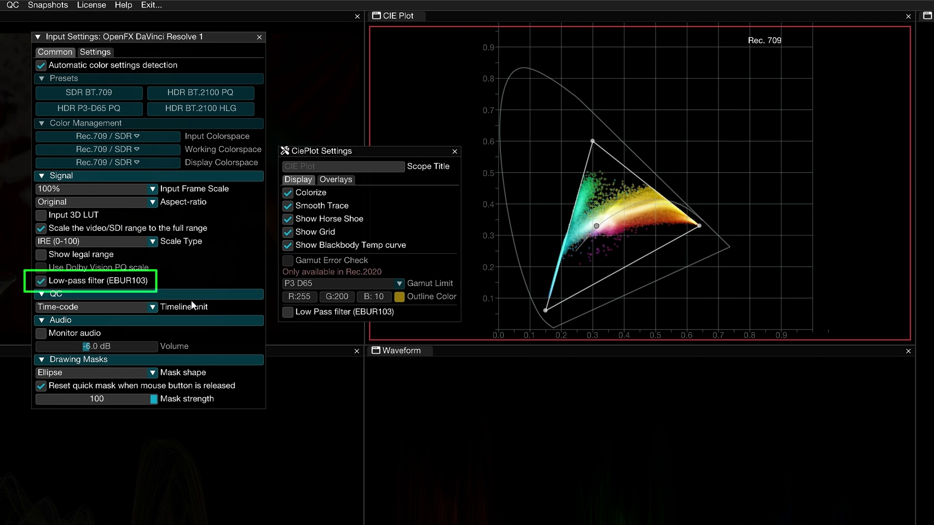
{"action": "left_click", "coordinate": [287, 316]}
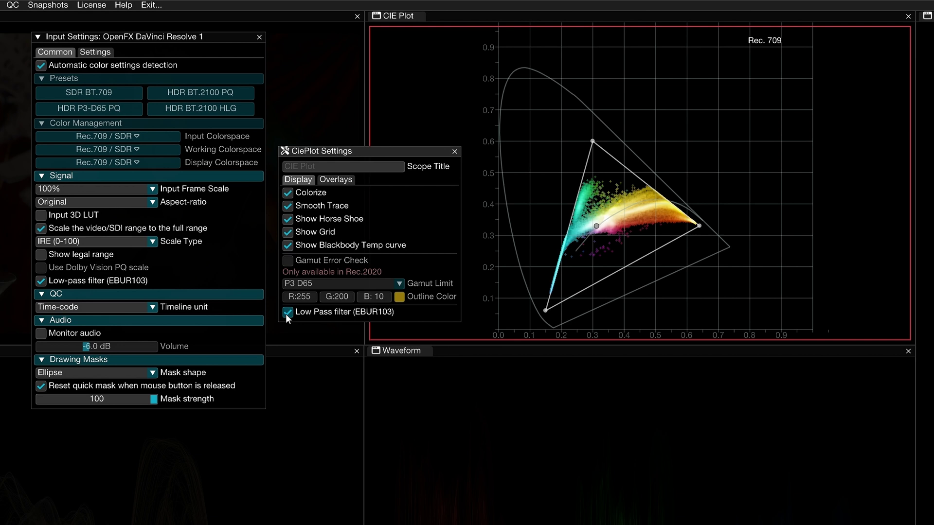
- Toggle the P3 gamut overlay on and off in the Overlays options
{"action": "left_click", "coordinate": [336, 179]}
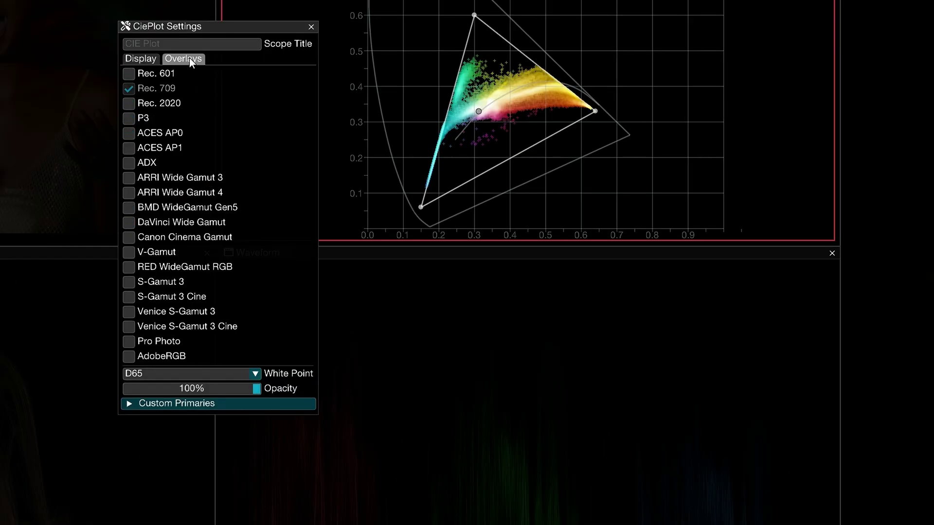
{"action": "left_click", "coordinate": [129, 118]}
{"action": "left_click", "coordinate": [130, 119]}
- Set the overlay white point to D60, adjust opacity, and enable Custom Primaries
{"action": "left_click", "coordinate": [183, 373]}
{"action": "left_click", "coordinate": [151, 411]}
{"action": "mouse_move", "coordinate": [256, 387]}
{"action": "left_mouse_down"}
{"action": "mouse_move", "coordinate": [135, 387]}
{"action": "mouse_move", "coordinate": [270, 384]}
{"action": "left_mouse_up"}
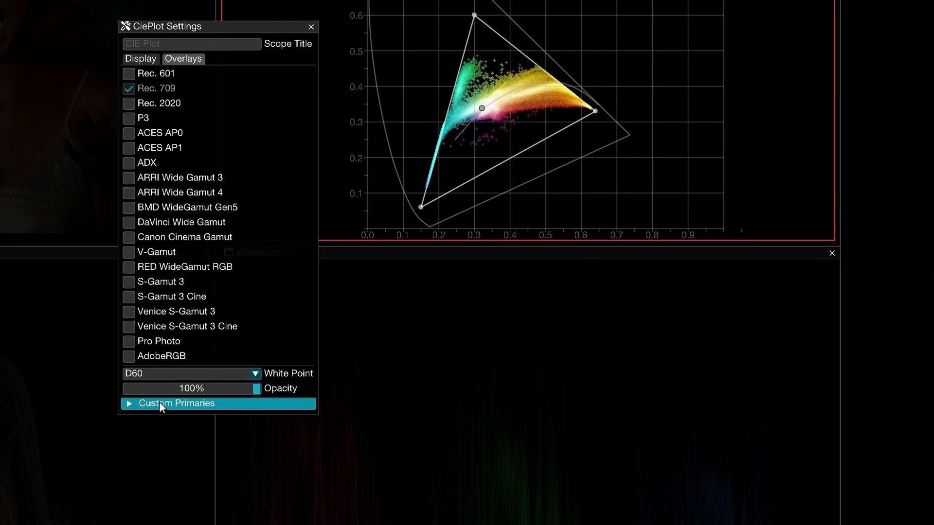
{"action": "left_click", "coordinate": [127, 403]}
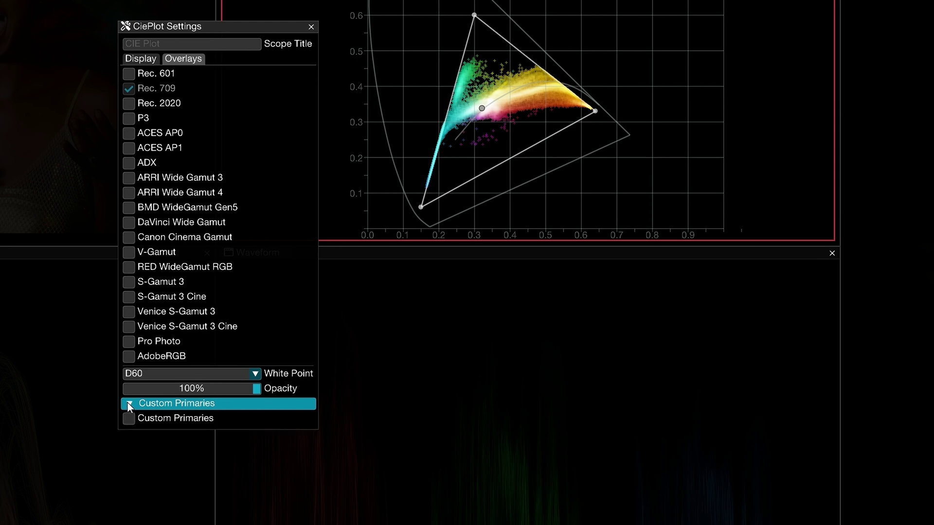
{"action": "left_click", "coordinate": [128, 418]}
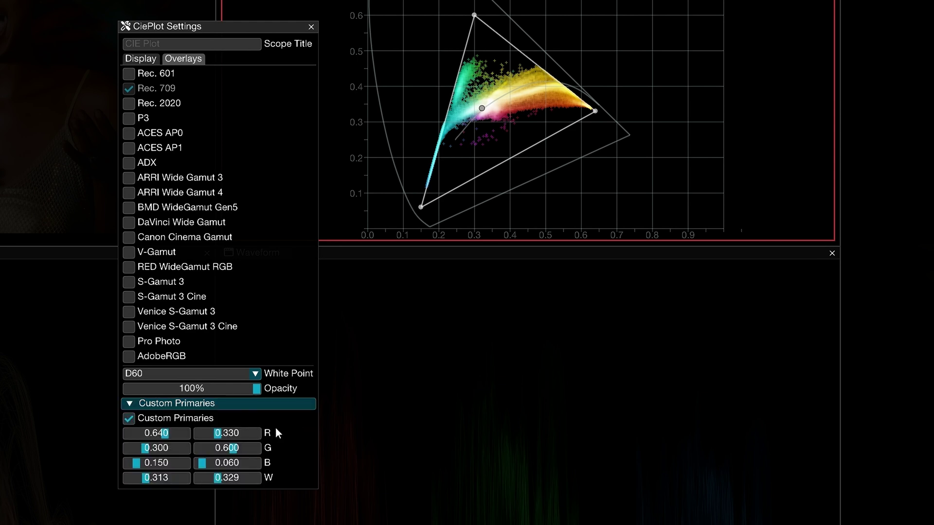